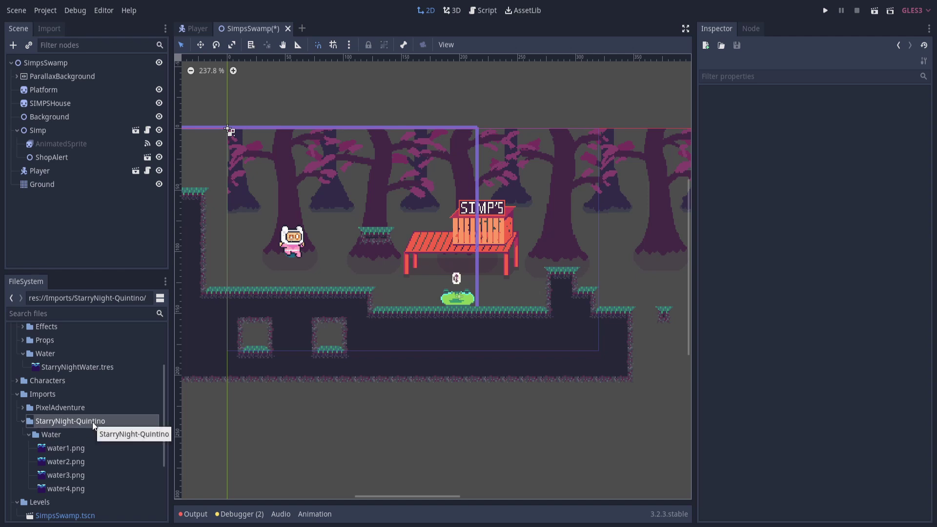
Step: Preview the water frame images water1.png to water4.png in the StarryNight-Quintino imports
{"action": "left_click", "coordinate": [67, 449]}
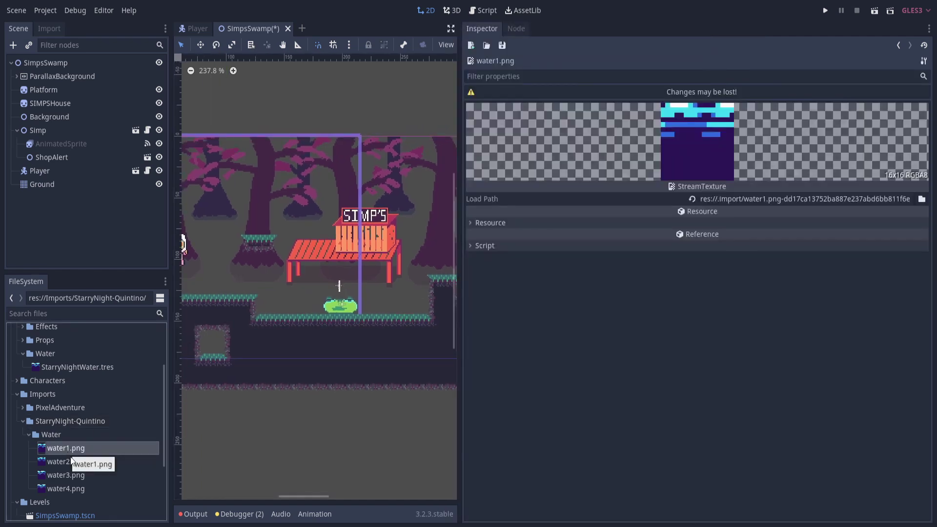
{"action": "left_click", "coordinate": [95, 463]}
{"action": "left_click", "coordinate": [97, 475]}
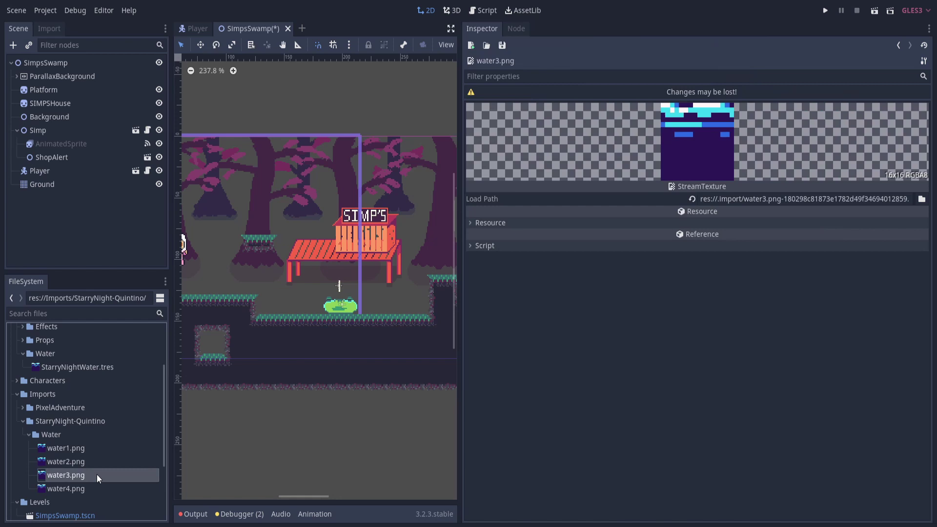
{"action": "left_click", "coordinate": [96, 488]}
{"action": "scroll", "coordinate": [92, 456], "scroll_direction": "up", "scroll_amount": 1}
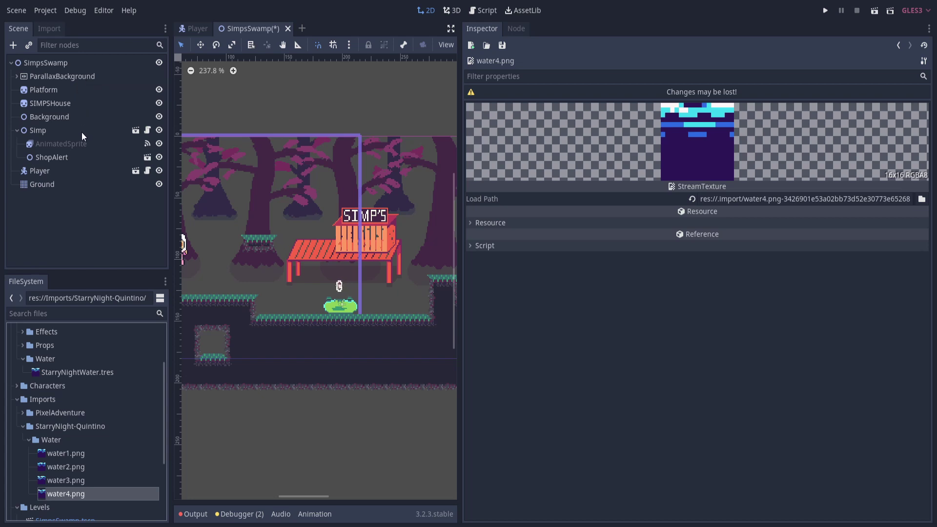
Step: Create a new AnimatedTexture resource in the Background/Water folder and save it as water.tres
{"action": "scroll", "coordinate": [92, 356], "scroll_direction": "up", "scroll_amount": 3}
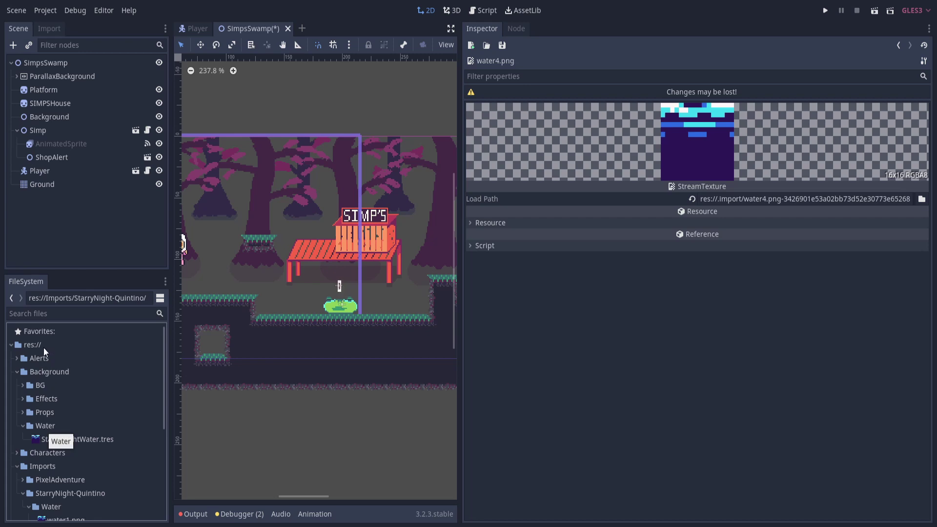
{"action": "left_click", "coordinate": [50, 425]}
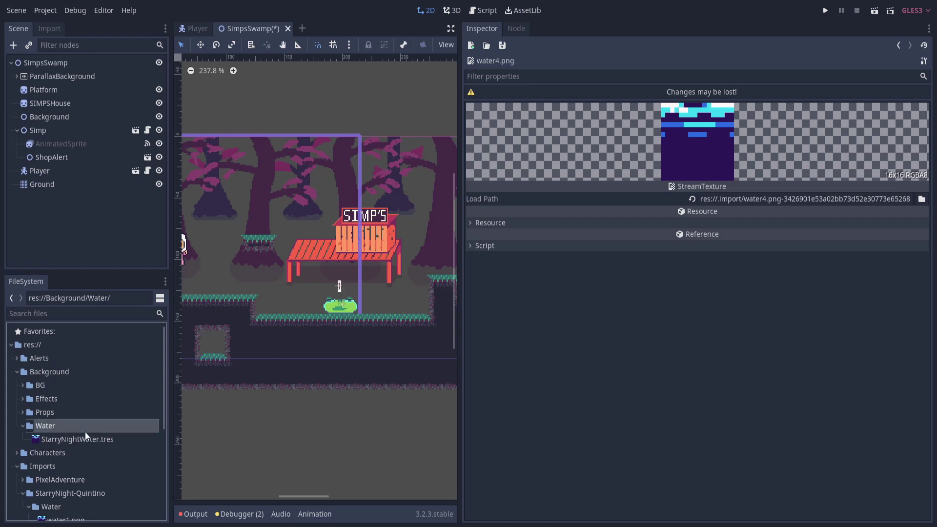
{"action": "right_click", "coordinate": [61, 426]}
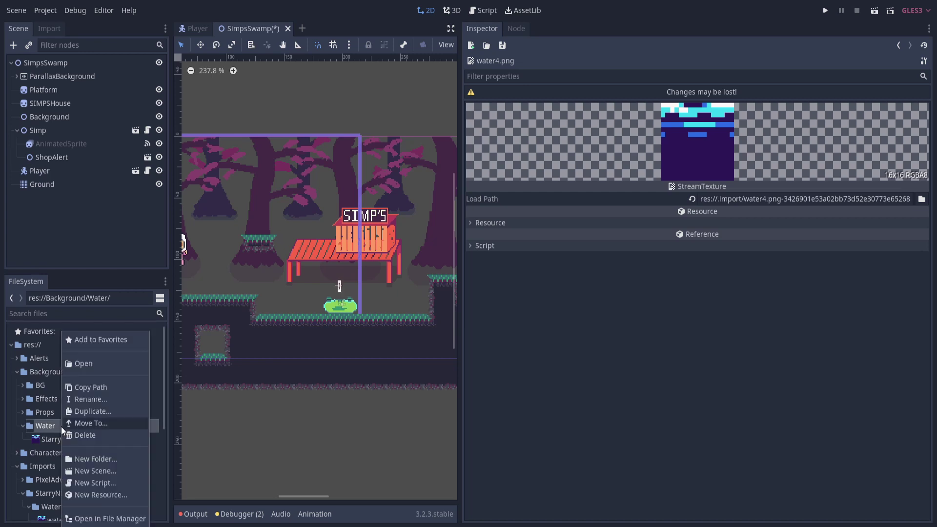
{"action": "left_click", "coordinate": [104, 494]}
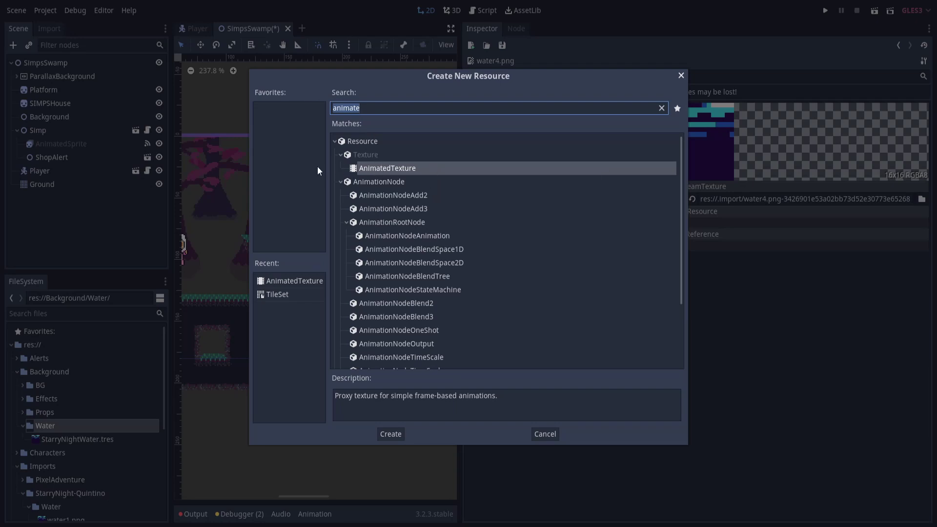
{"action": "key", "text": "BackSpace"}
{"action": "type", "text": "animat"}
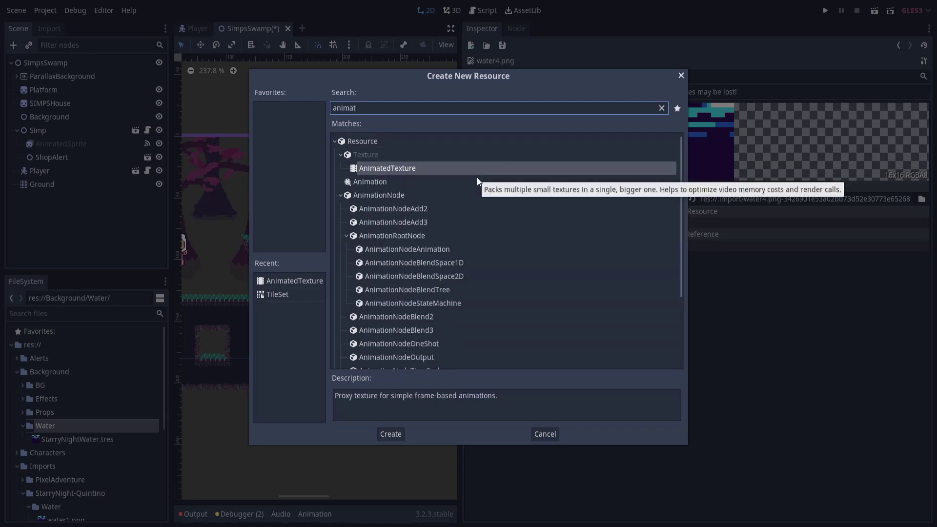
{"action": "type", "text": "ed"}
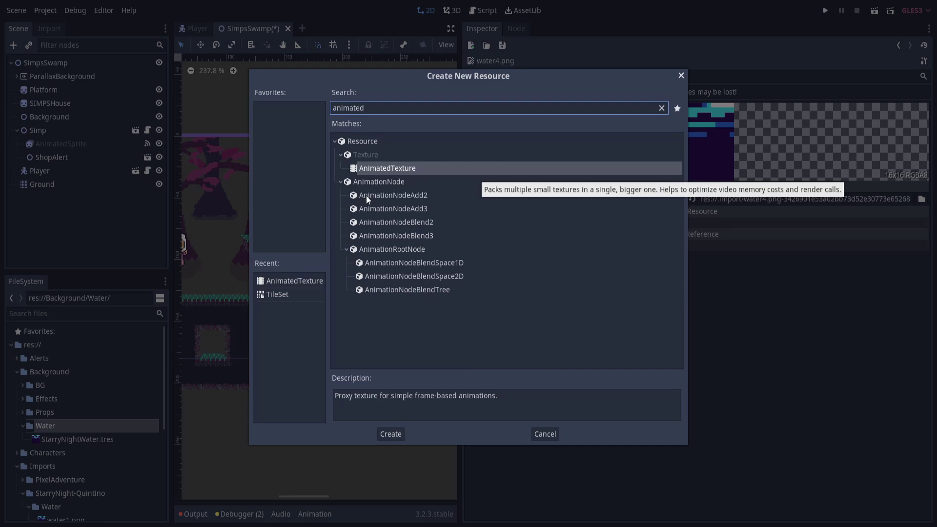
{"action": "double_click", "coordinate": [388, 169]}
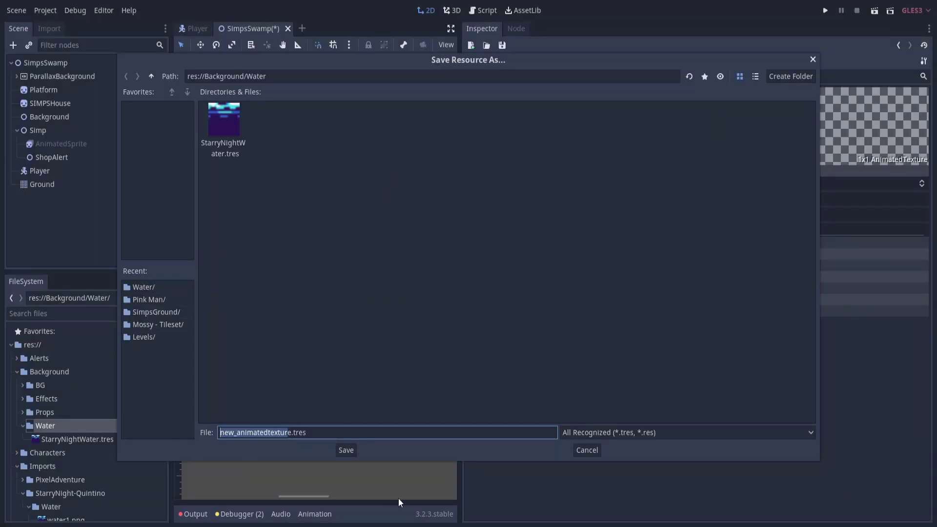
{"action": "type", "text": "water"}
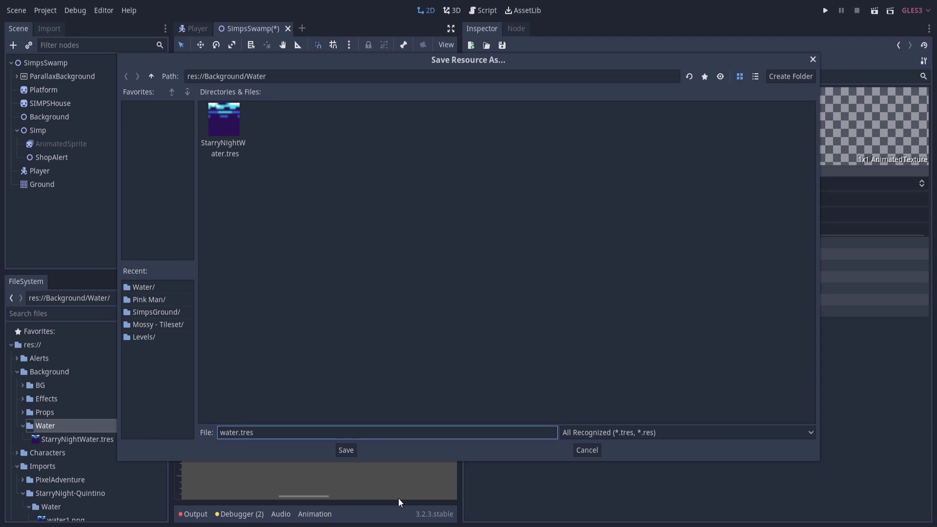
{"action": "left_click", "coordinate": [346, 452]}
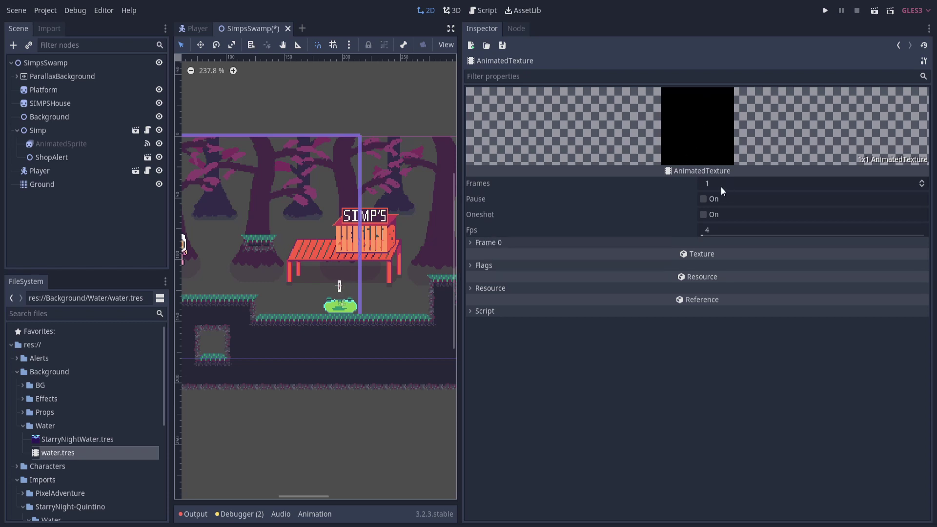
Step: Set the water AnimatedTexture to 4 frames at 5 fps
{"action": "scroll", "coordinate": [122, 449], "scroll_direction": "down", "scroll_amount": 3}
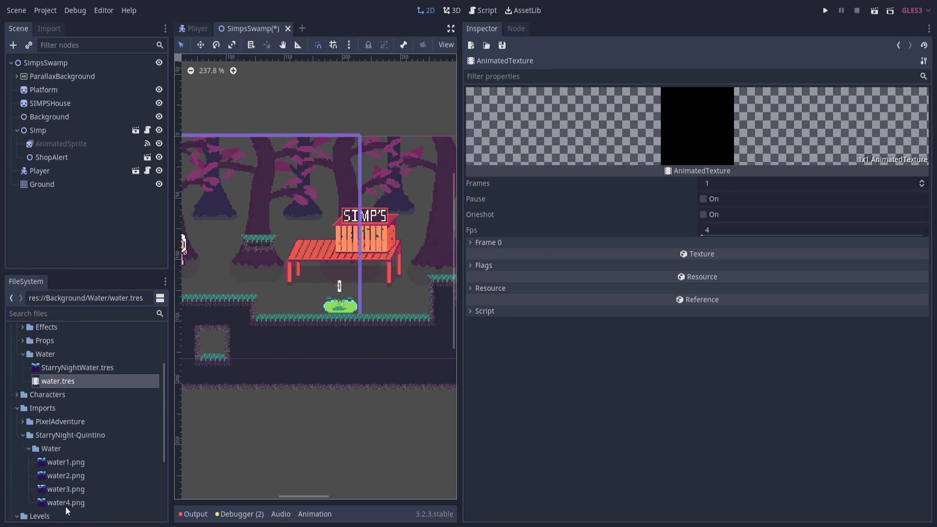
{"action": "left_click", "coordinate": [470, 243]}
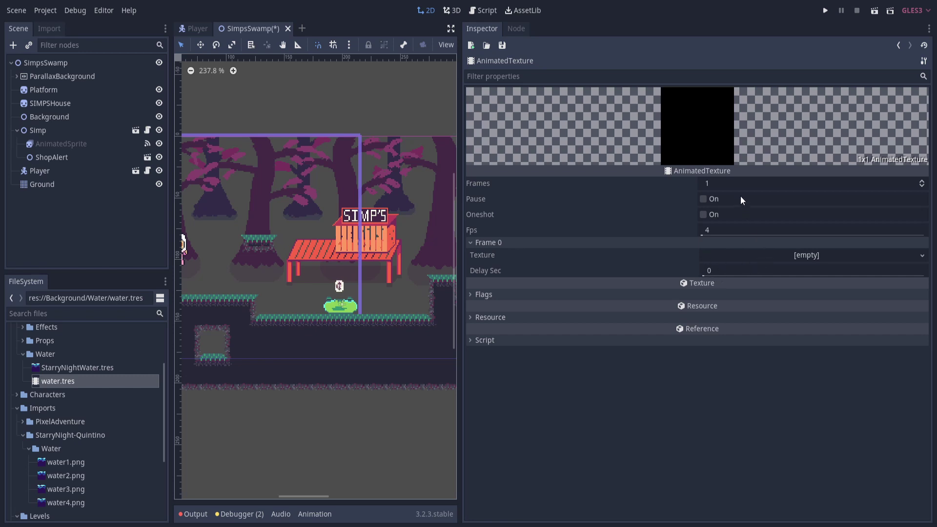
{"action": "left_click", "coordinate": [747, 185]}
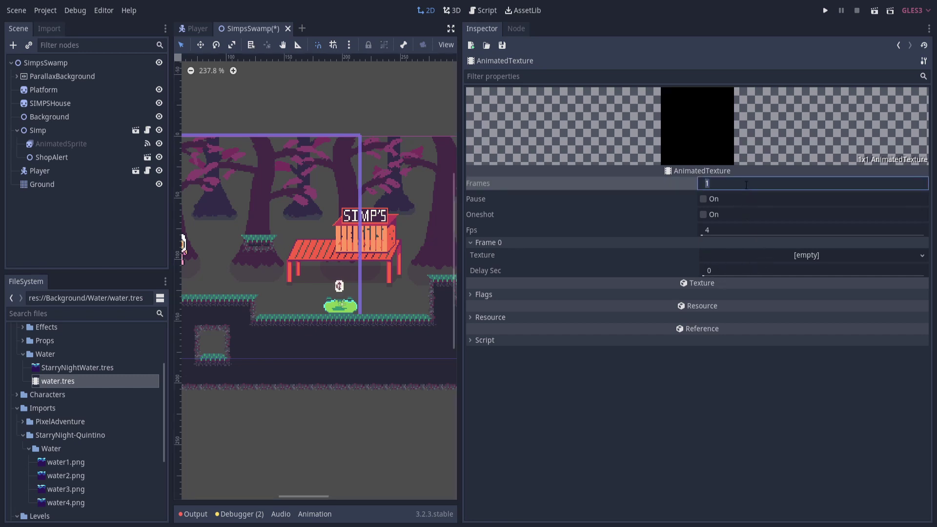
{"action": "type", "text": "4"}
{"action": "key", "text": "Return"}
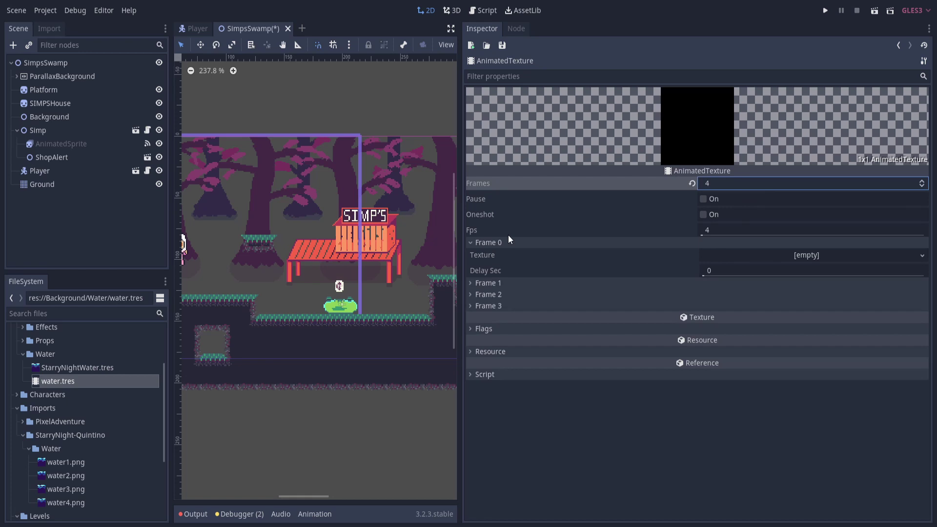
{"action": "left_click", "coordinate": [743, 232]}
{"action": "type", "text": "5"}
{"action": "key", "text": "Return"}
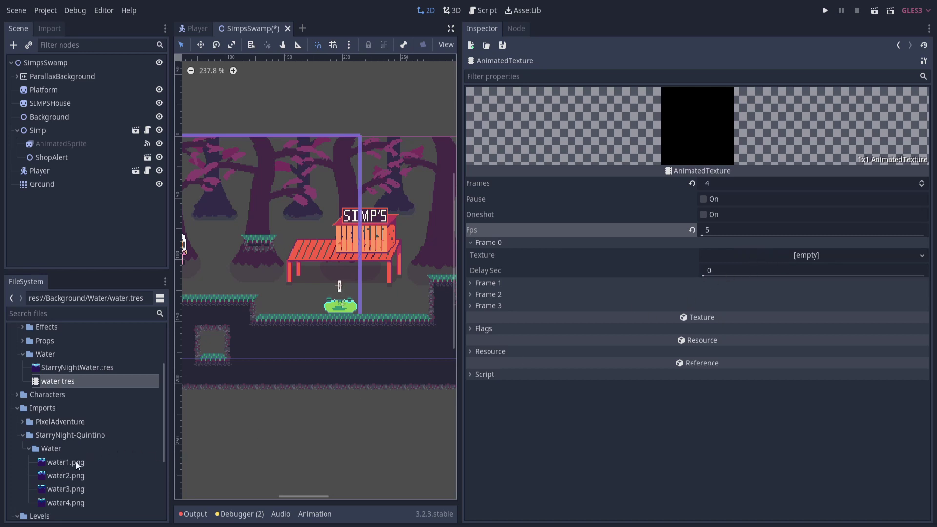
Step: Assign water1.png, water2.png, water3.png and water4.png as the textures of frames 0 to 3 in order
{"action": "left_click_drag", "start_coordinate": [75, 461], "coordinate": [739, 253]}
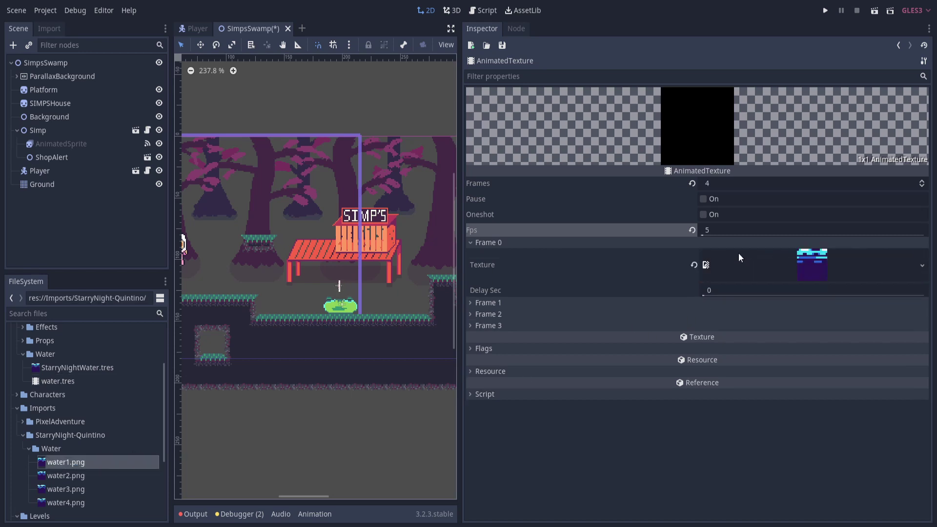
{"action": "left_click", "coordinate": [471, 302]}
{"action": "left_click_drag", "start_coordinate": [71, 478], "coordinate": [744, 323]}
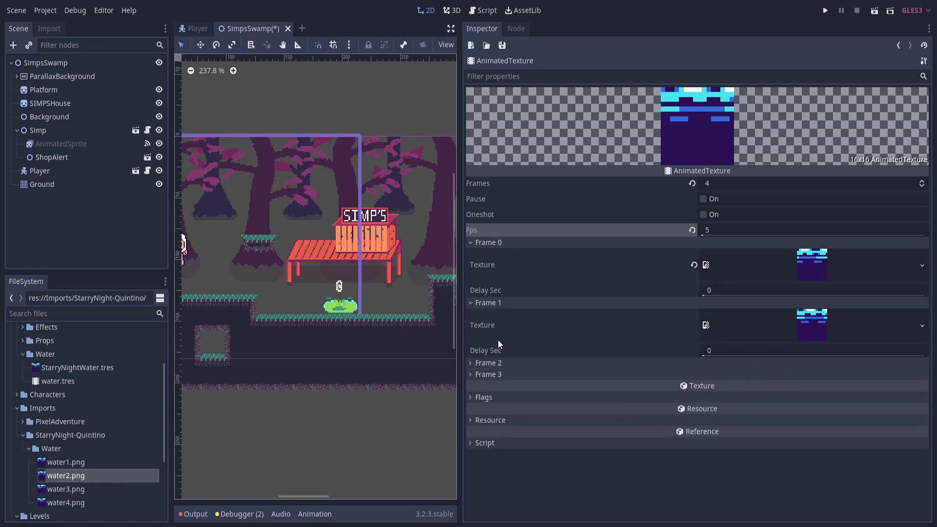
{"action": "left_click", "coordinate": [471, 363]}
{"action": "left_click_drag", "start_coordinate": [101, 490], "coordinate": [827, 377]}
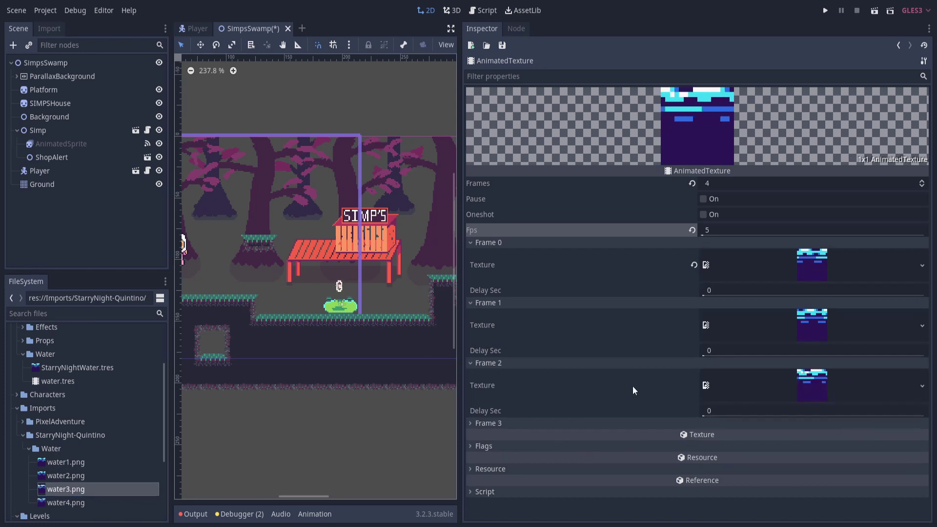
{"action": "left_click", "coordinate": [471, 424]}
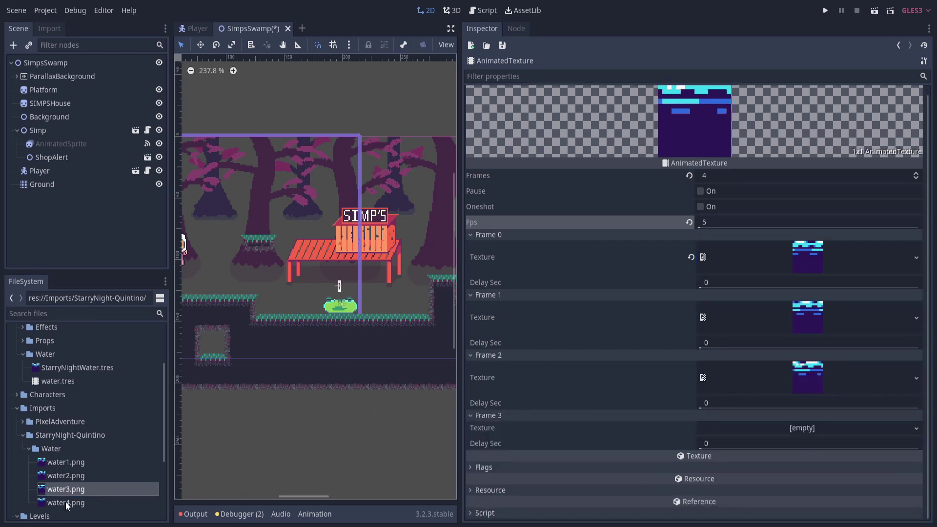
{"action": "left_click_drag", "start_coordinate": [62, 503], "coordinate": [787, 430]}
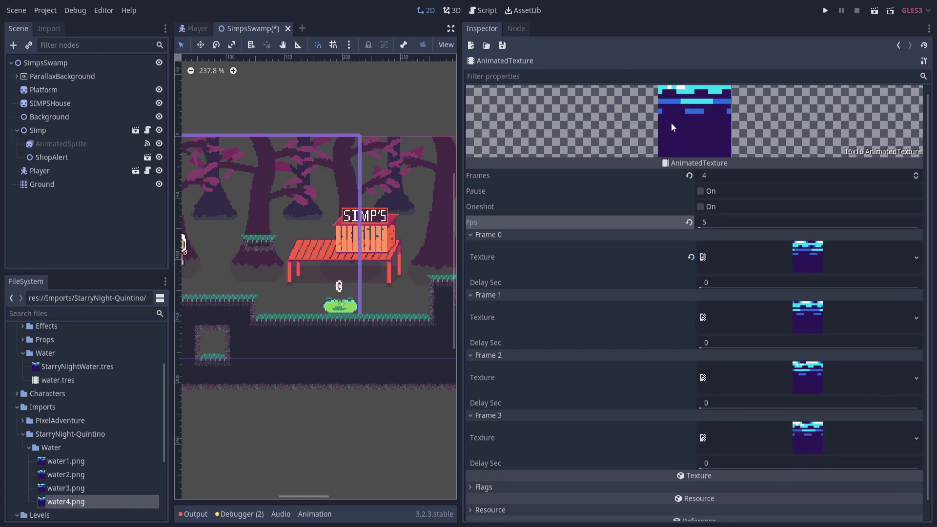
Step: Add a TileMap node to the SimpsSwamp scene
{"action": "scroll", "coordinate": [414, 219], "scroll_direction": "down", "scroll_amount": 2}
{"action": "middle_click_drag", "start_coordinate": [415, 219], "coordinate": [267, 195]}
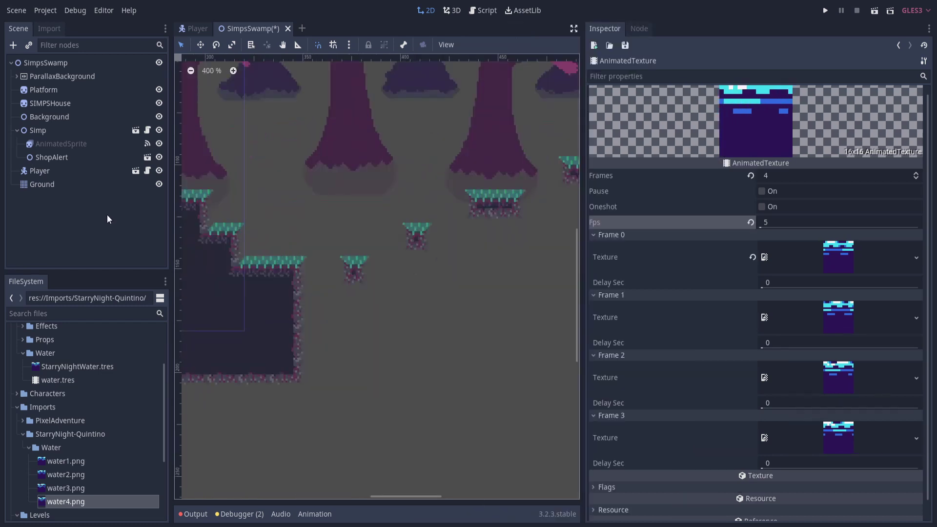
{"action": "left_click", "coordinate": [14, 44]}
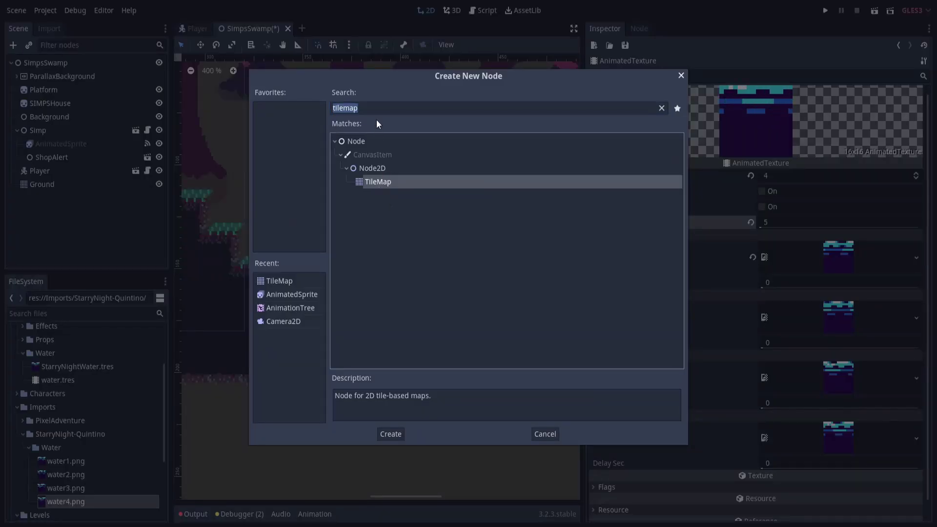
{"action": "double_click", "coordinate": [392, 182]}
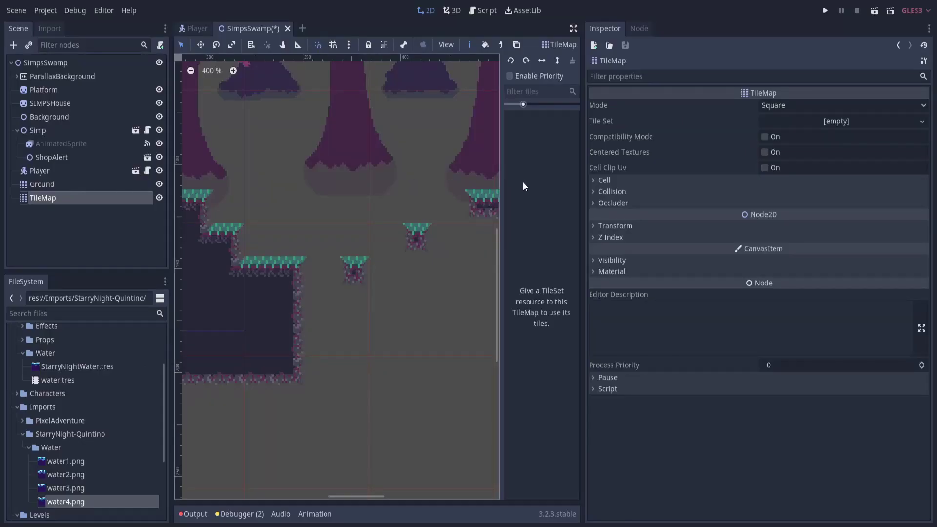
Step: Create a new TileSet for the TileMap and add water.tres to it as a texture
{"action": "left_click_drag", "start_coordinate": [584, 123], "coordinate": [741, 123]}
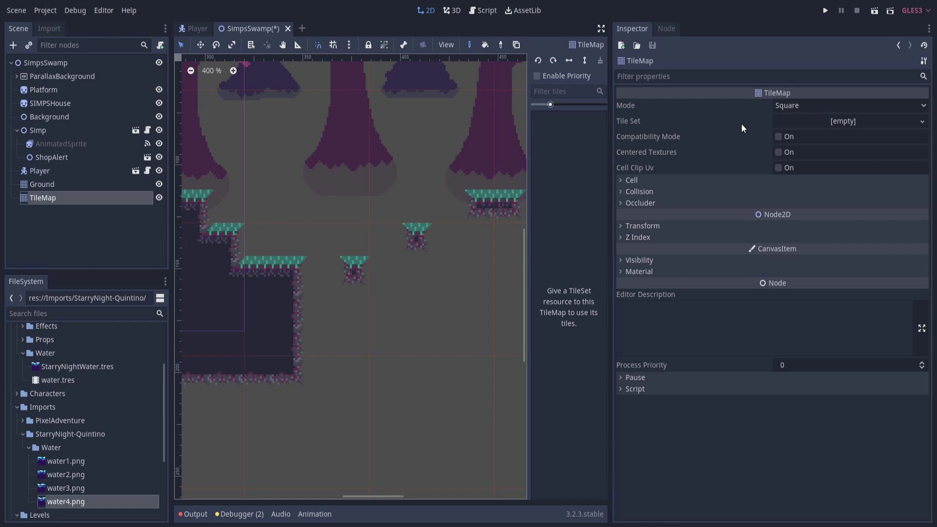
{"action": "left_click", "coordinate": [840, 121]}
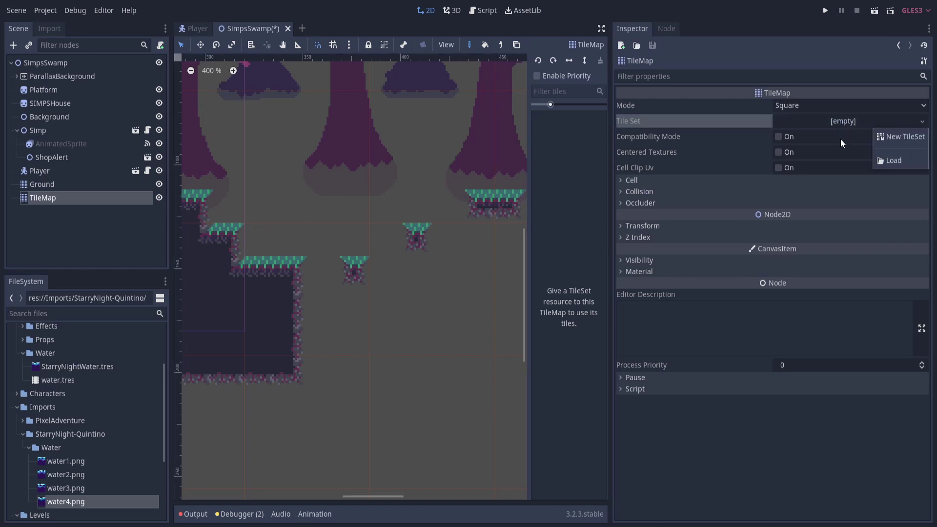
{"action": "left_click", "coordinate": [898, 138]}
{"action": "left_click", "coordinate": [862, 123]}
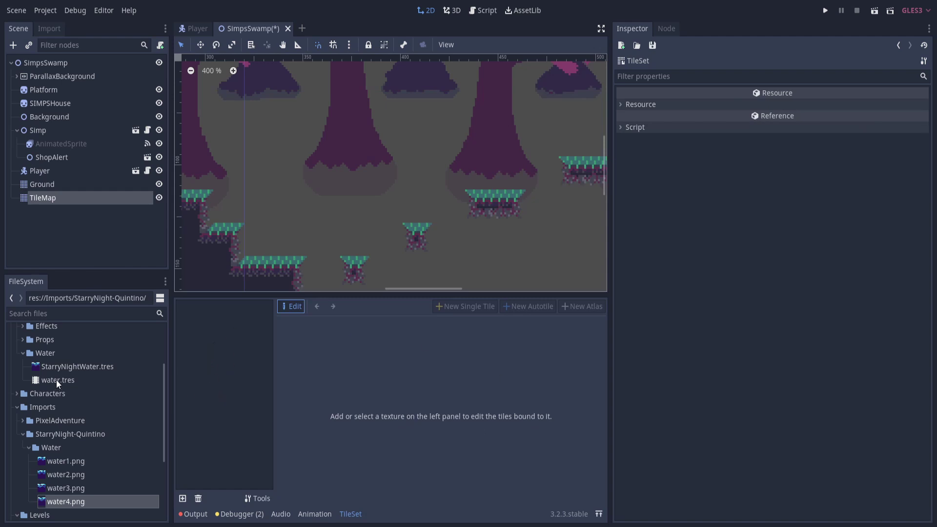
{"action": "left_click_drag", "start_coordinate": [56, 380], "coordinate": [226, 332]}
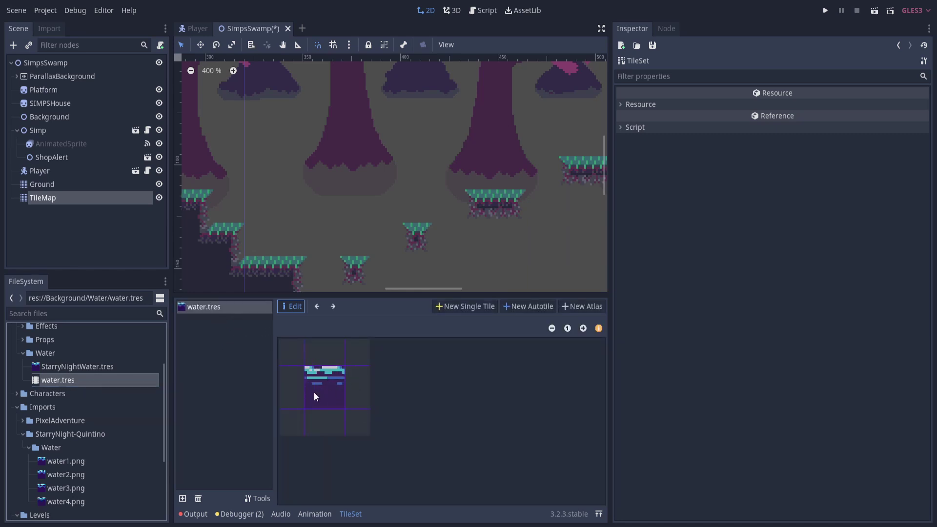
Step: Check the pixel size of water1.png and set the TileMap's cell size to 16 by 16
{"action": "left_click", "coordinate": [65, 201]}
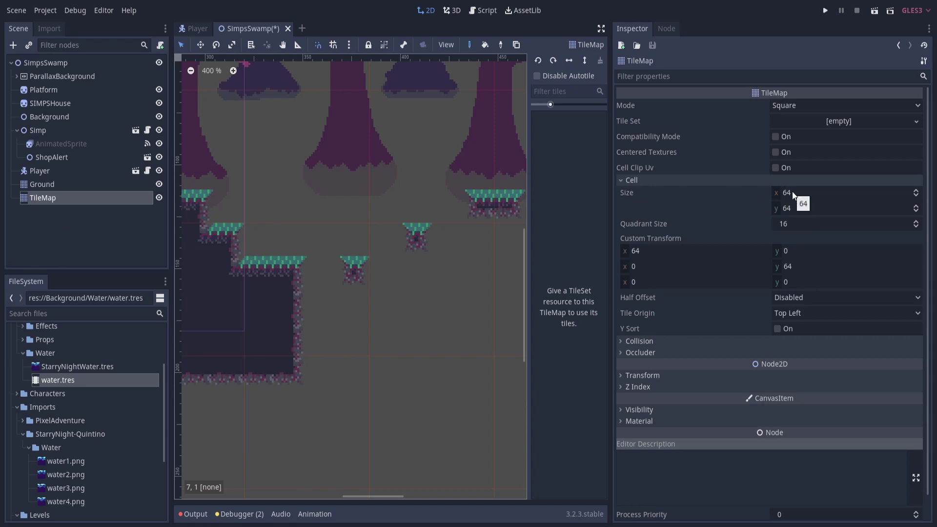
{"action": "left_click", "coordinate": [77, 462]}
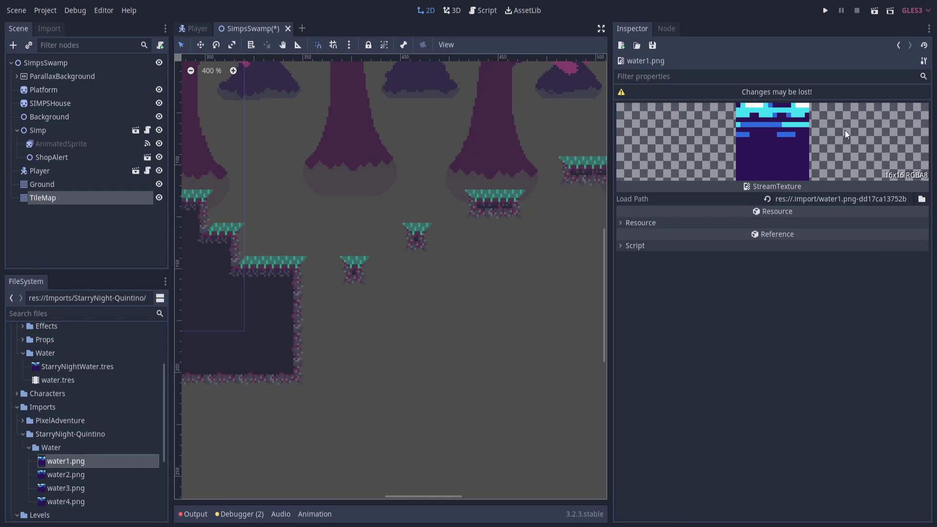
{"action": "left_click", "coordinate": [65, 197]}
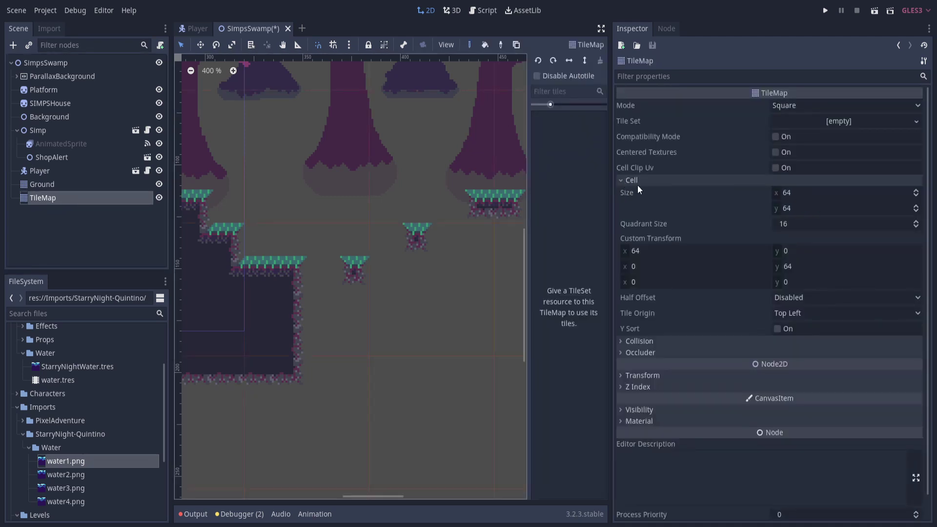
{"action": "left_click", "coordinate": [816, 192]}
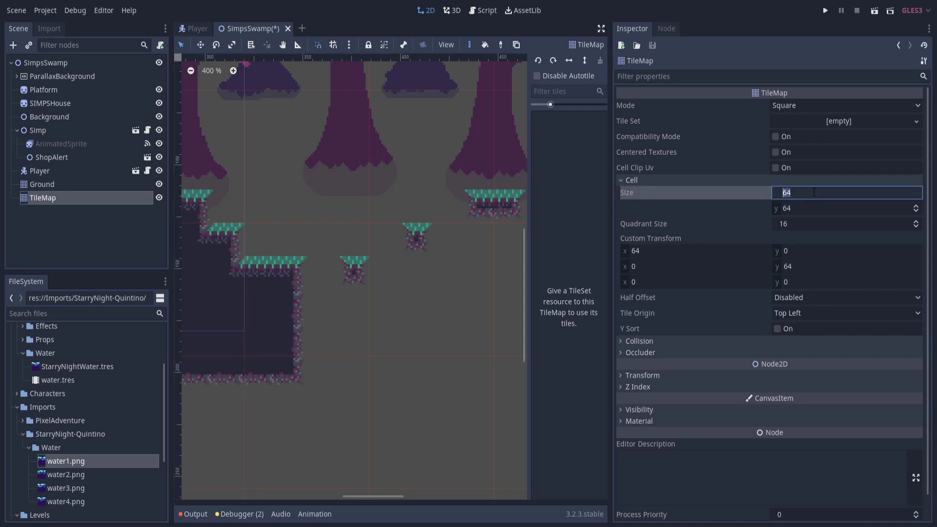
{"action": "type", "text": "16"}
{"action": "left_click", "coordinate": [807, 207]}
{"action": "type", "text": "16"}
{"action": "key", "text": "Return"}
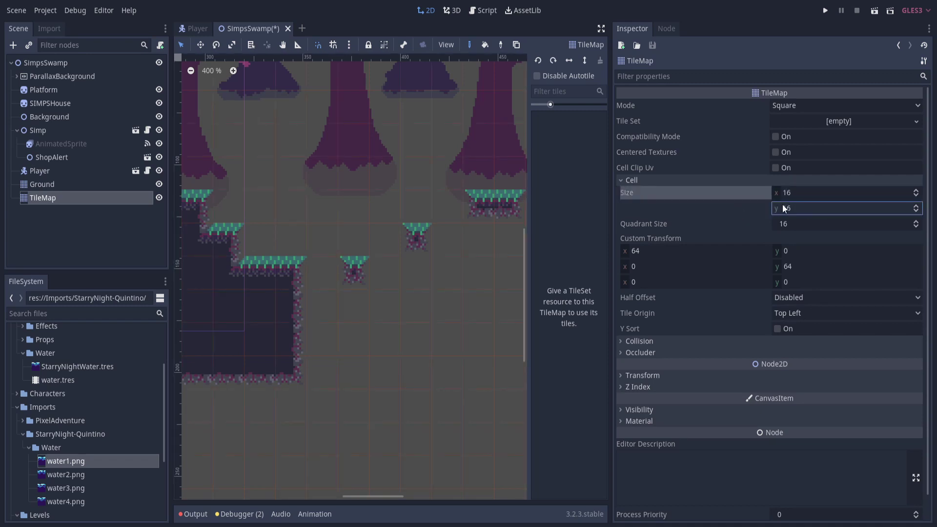
Step: Assign a new TileSet to the TileMap, add water.tres as its texture and create a single tile covering the whole water image
{"action": "left_click", "coordinate": [882, 120]}
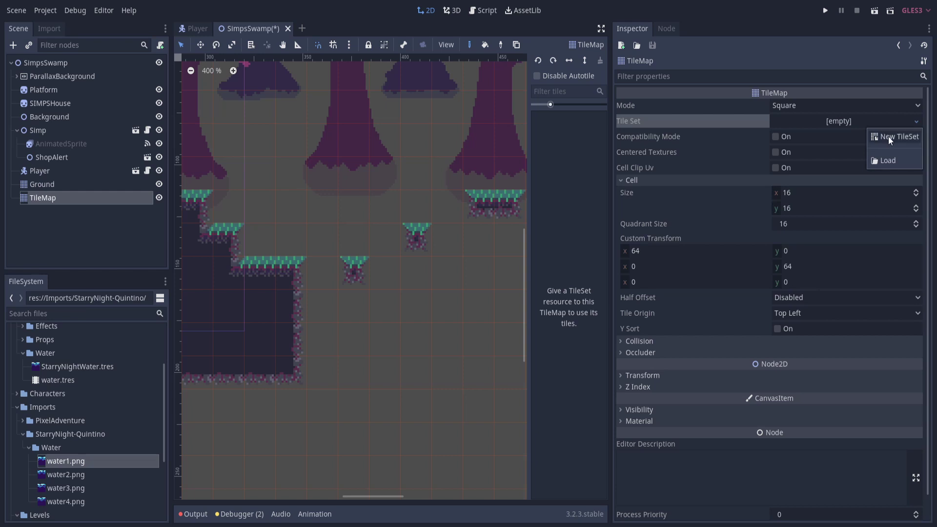
{"action": "left_click", "coordinate": [888, 137]}
{"action": "left_click", "coordinate": [872, 121]}
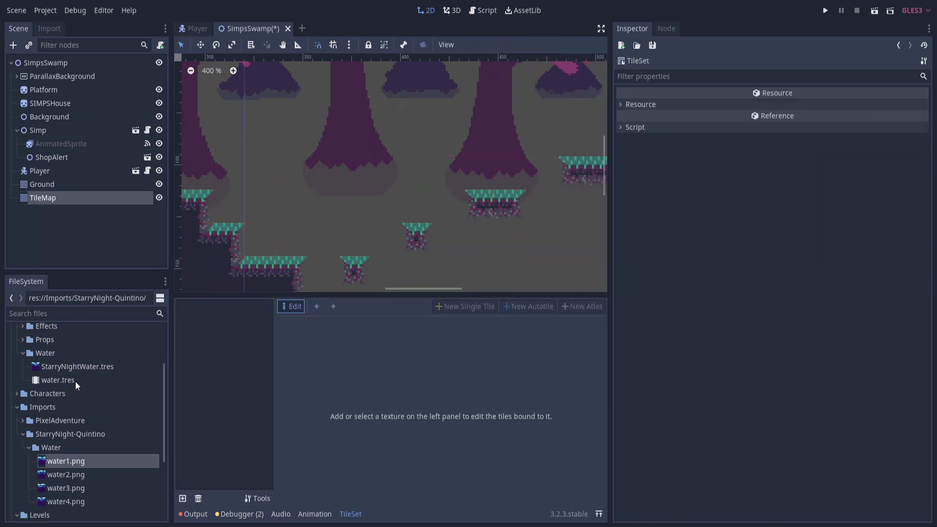
{"action": "left_click_drag", "start_coordinate": [78, 382], "coordinate": [245, 347]}
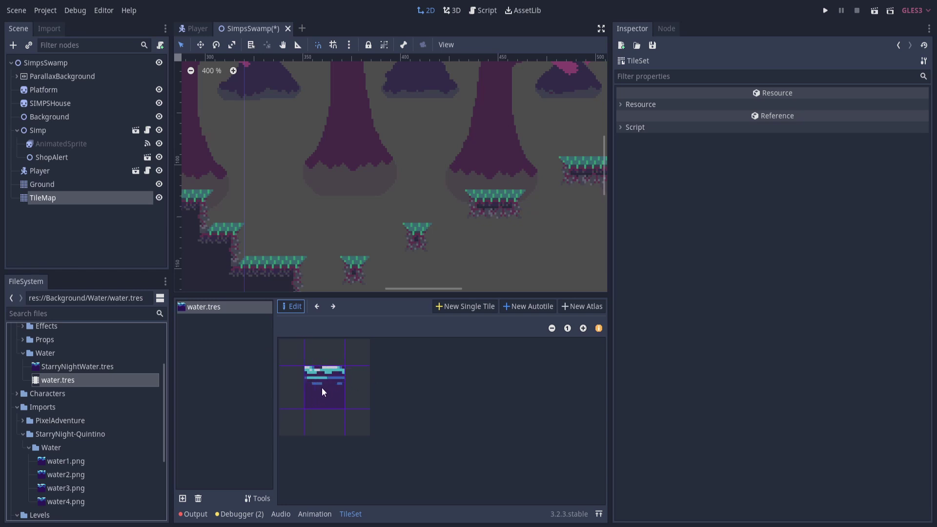
{"action": "left_click", "coordinate": [454, 307]}
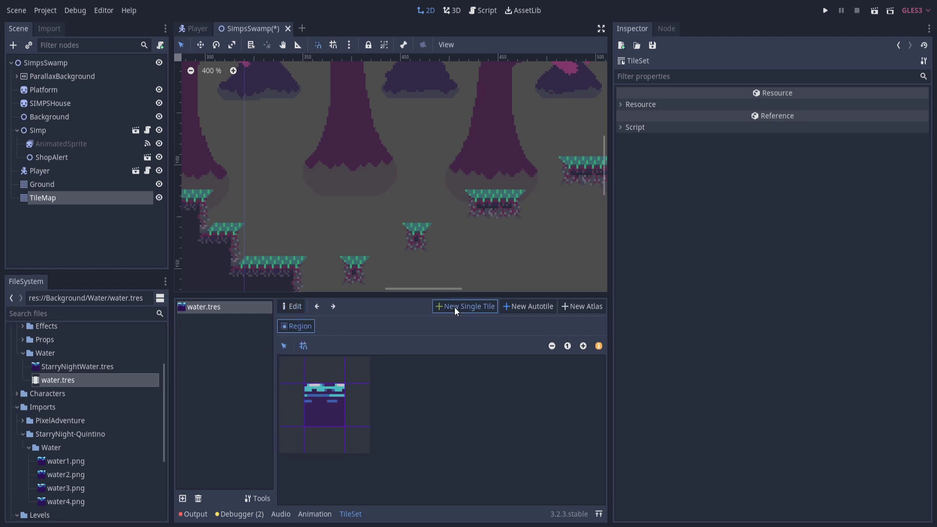
{"action": "left_click", "coordinate": [325, 398]}
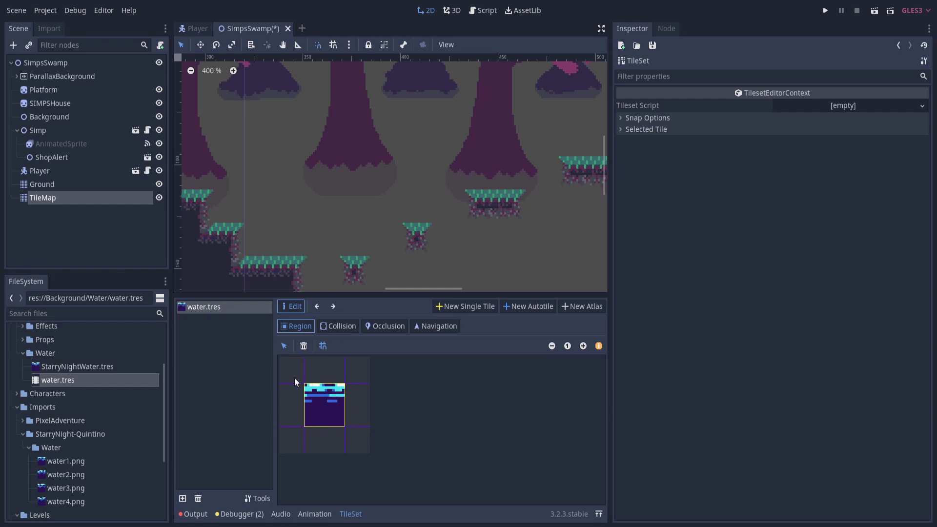
Step: Paint a horizontal row of water tiles about 14 cells long from the ground's lower edge across beneath the floating platforms
{"action": "left_click", "coordinate": [66, 196]}
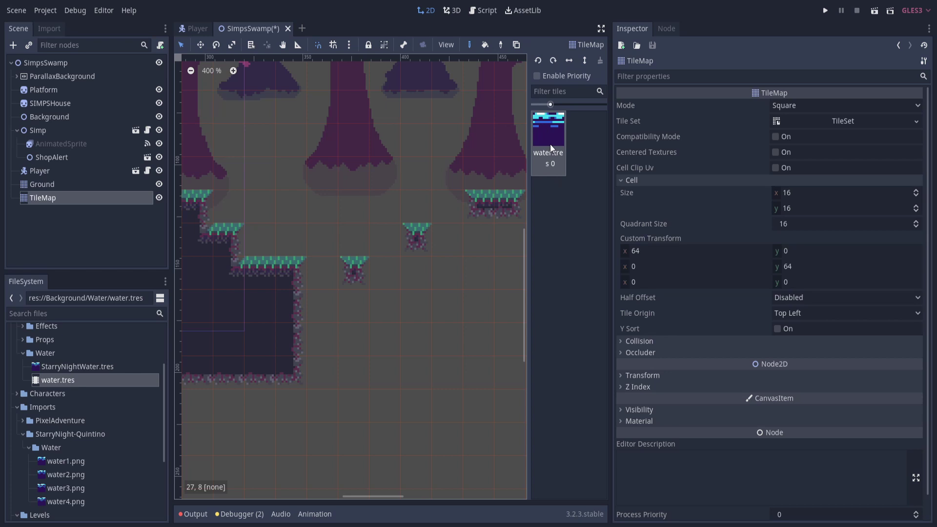
{"action": "left_click", "coordinate": [308, 364]}
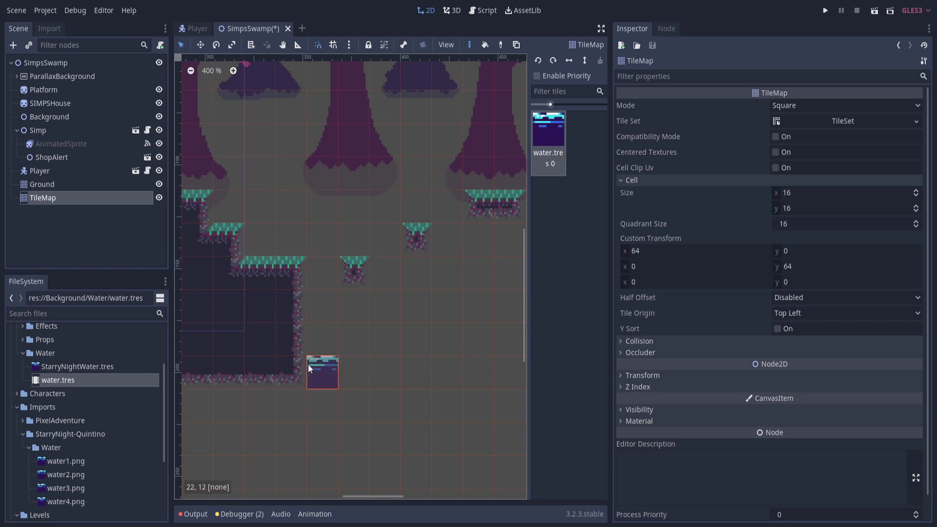
{"action": "left_click_drag", "start_coordinate": [308, 363], "coordinate": [439, 367]}
{"action": "middle_click_drag", "start_coordinate": [439, 367], "coordinate": [323, 333]}
{"action": "left_click_drag", "start_coordinate": [323, 334], "coordinate": [458, 329]}
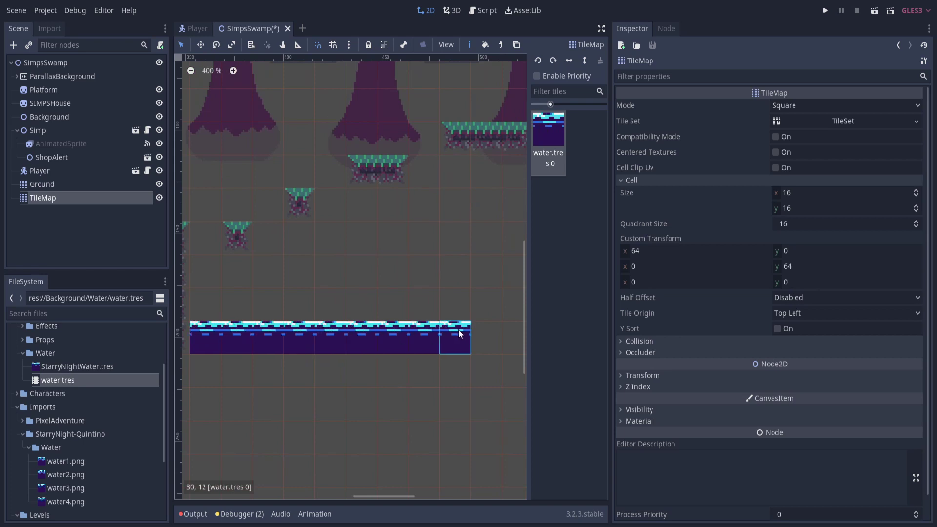
{"action": "scroll", "coordinate": [393, 323], "scroll_direction": "down", "scroll_amount": 2}
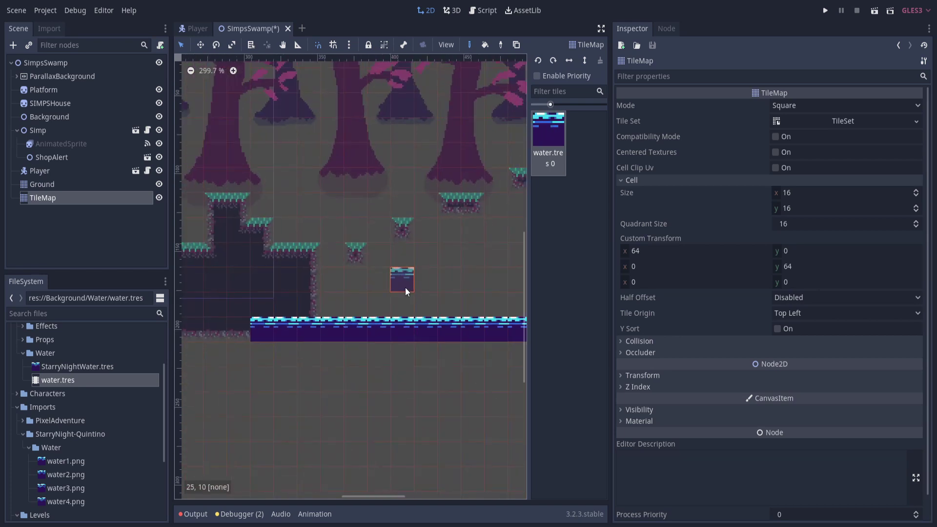
{"action": "mouse_move", "coordinate": [405, 288]}
{"action": "middle_mouse_down"}
{"action": "mouse_move", "coordinate": [306, 292]}
{"action": "mouse_move", "coordinate": [332, 292]}
{"action": "middle_mouse_up"}
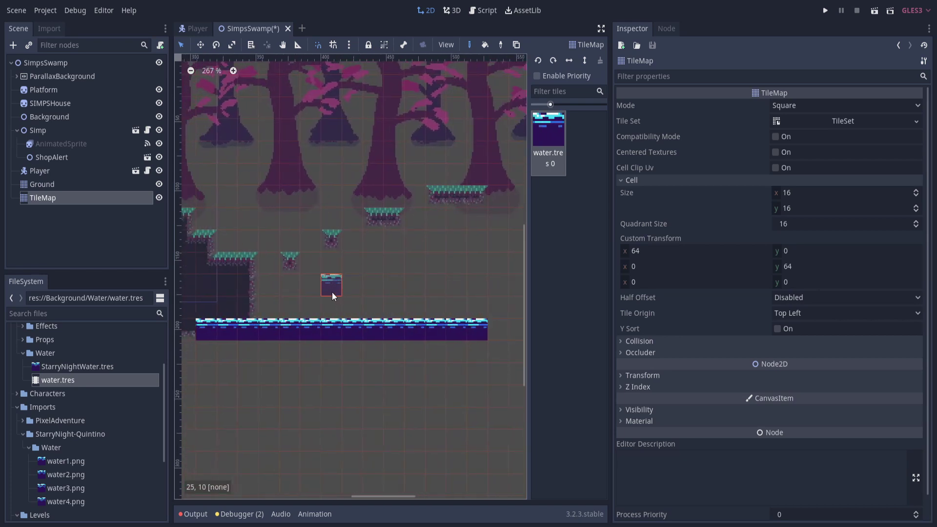
{"action": "scroll", "coordinate": [332, 292], "scroll_direction": "down", "scroll_amount": 3, "text": "ctrl"}
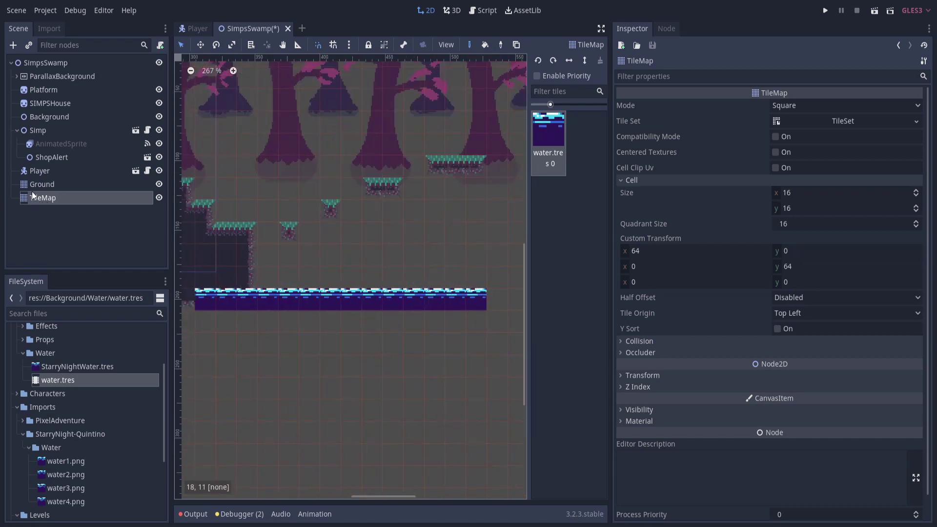
{"action": "middle_click_drag", "start_coordinate": [277, 224], "coordinate": [297, 220]}
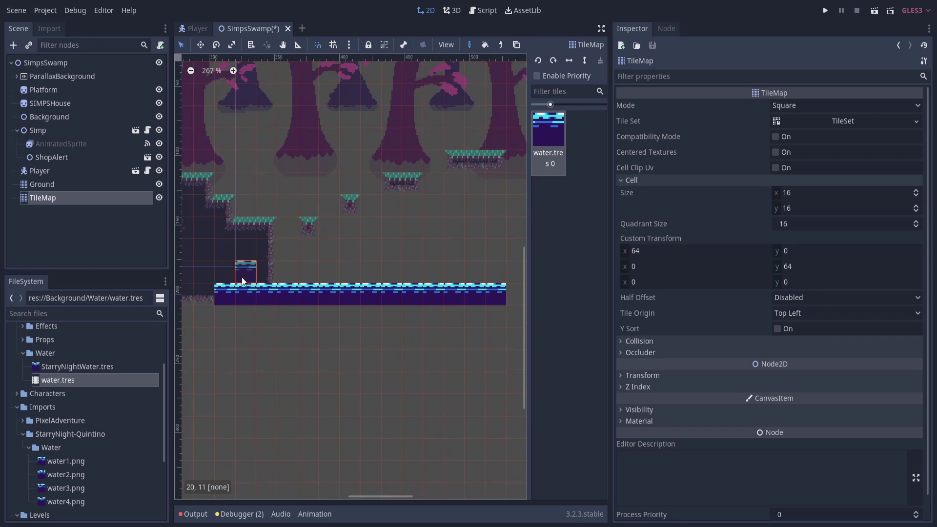
Step: Move the TileMap node above Ground in the scene tree and rename it Water
{"action": "left_click", "coordinate": [39, 196]}
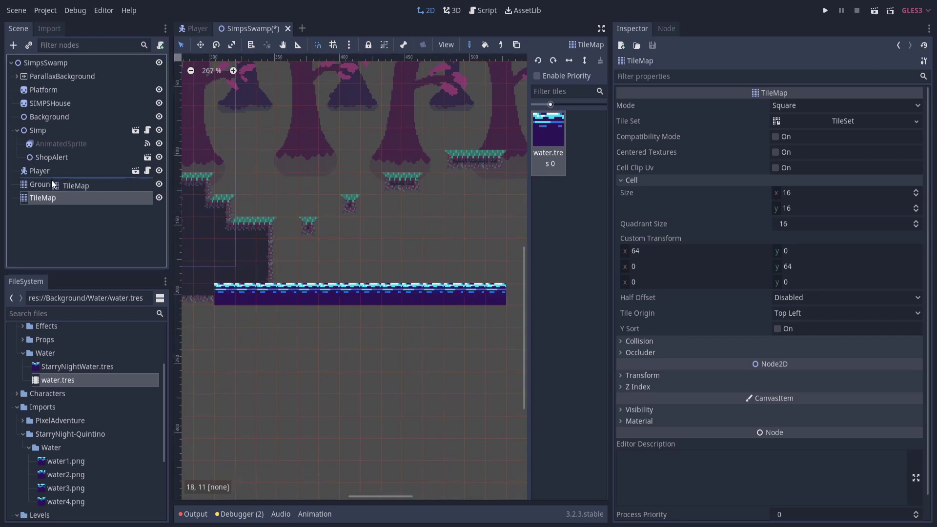
{"action": "mouse_move", "coordinate": [46, 198]}
{"action": "left_mouse_down"}
{"action": "mouse_move", "coordinate": [69, 178]}
{"action": "mouse_move", "coordinate": [50, 180]}
{"action": "left_mouse_up"}
{"action": "double_click", "coordinate": [46, 186]}
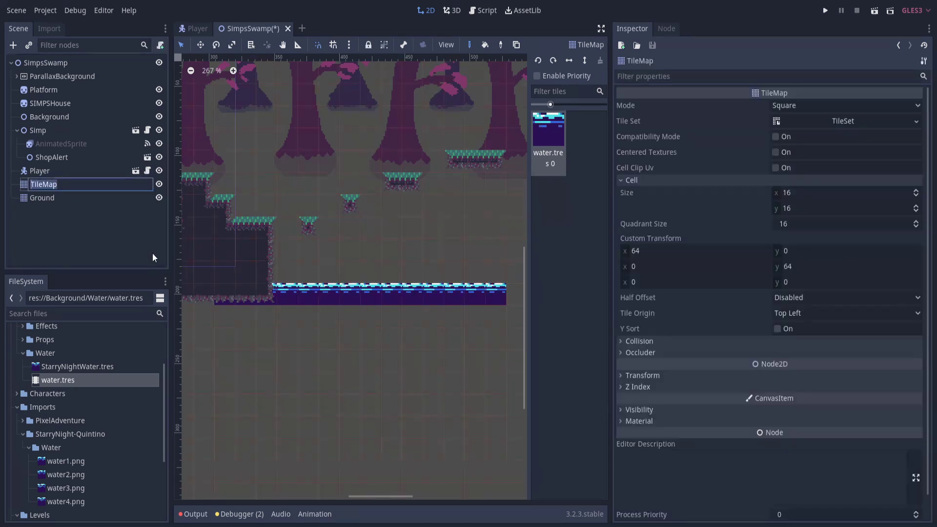
{"action": "type", "text": "Water"}
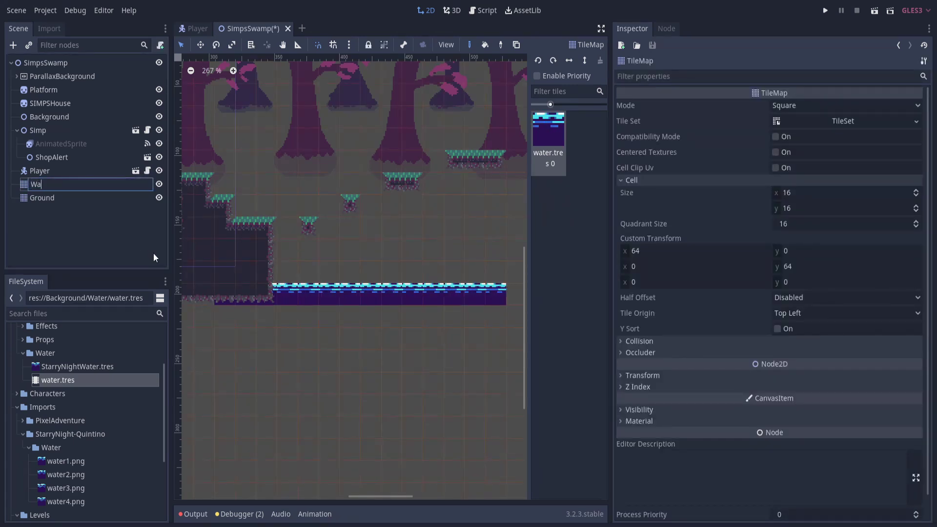
{"action": "key", "text": "Return"}
Step: Run the game and walk the player past the ground's edge to check the animated water
{"action": "left_click", "coordinate": [826, 13]}
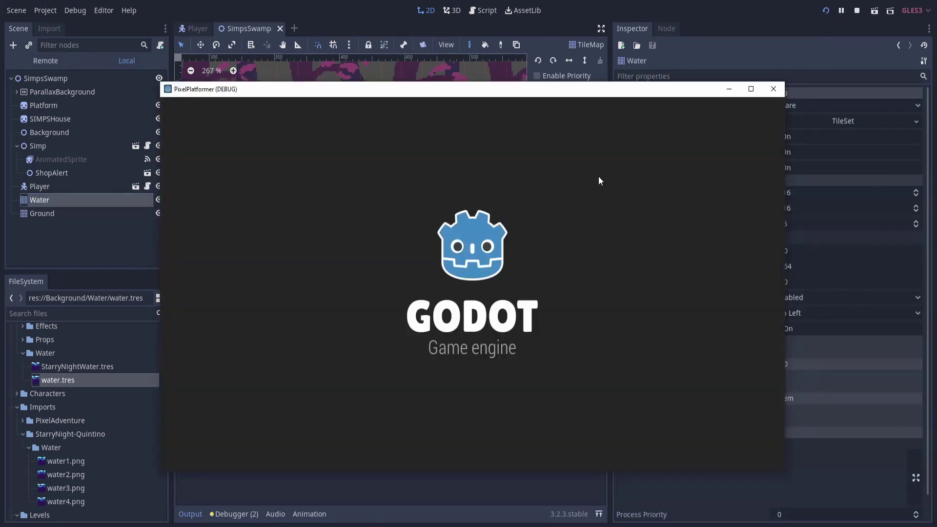
{"action": "key", "text": "Right"}
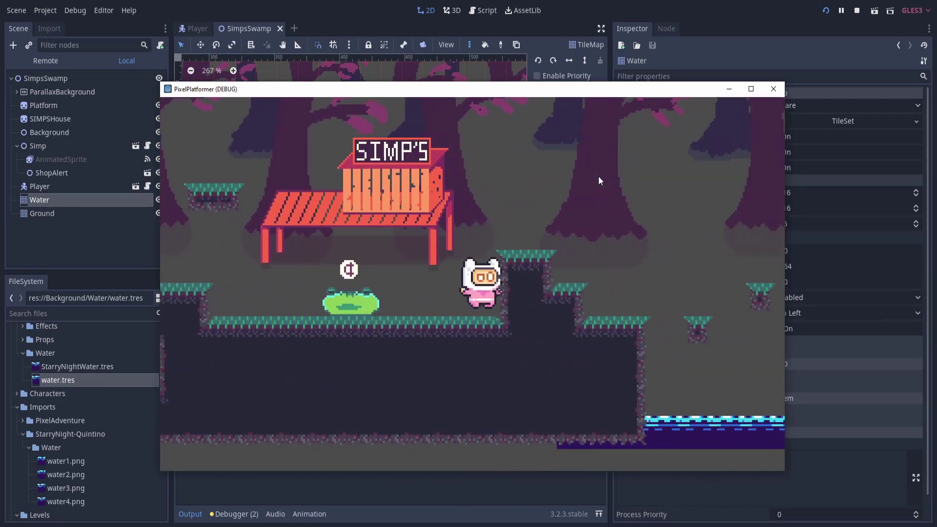
{"action": "key", "text": "Left"}
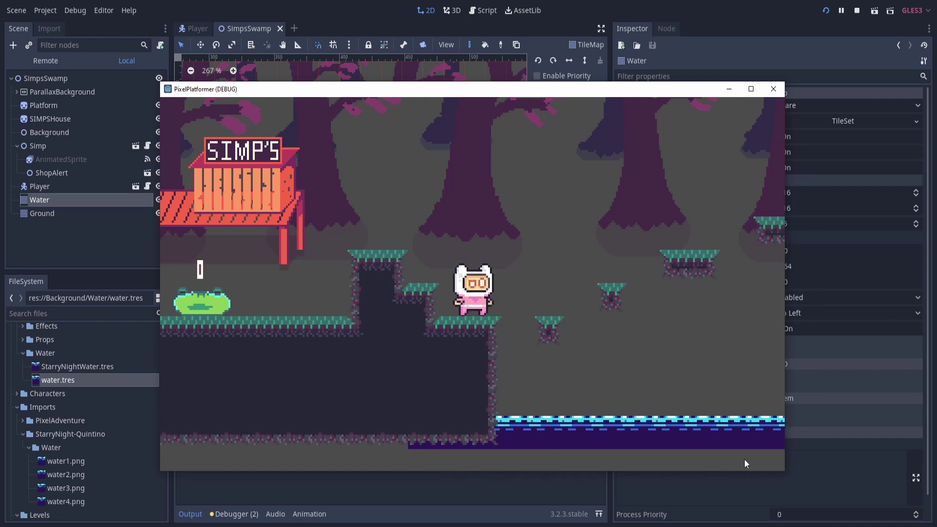
{"action": "key", "text": "Right"}
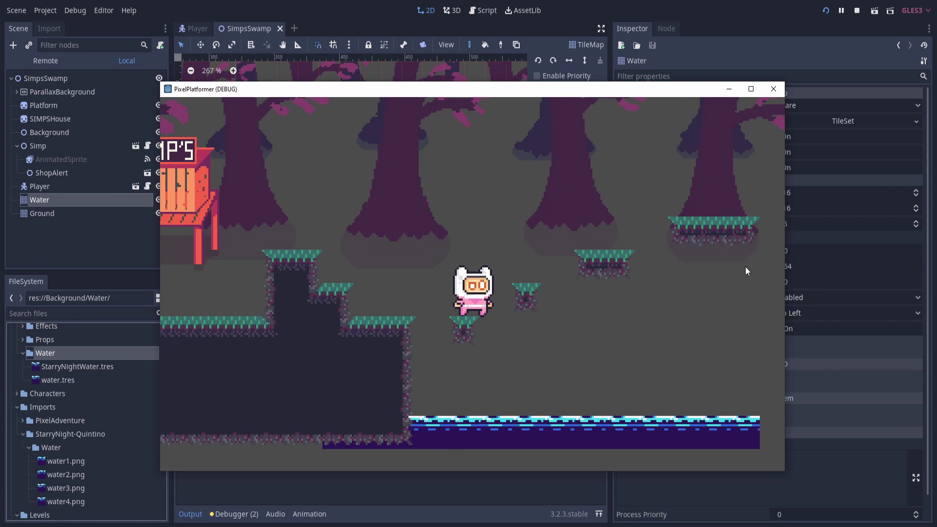